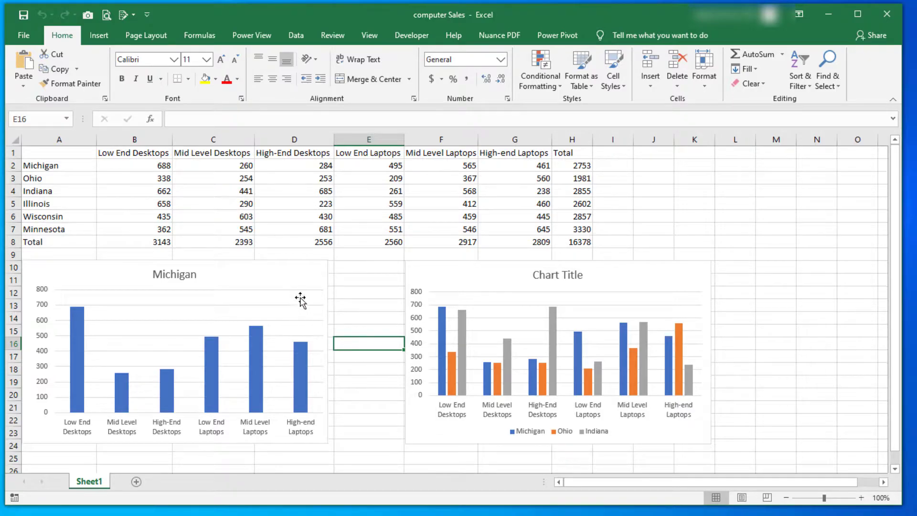
- Examine the Michigan chart's available chart elements, color schemes and filter options
left_click(296, 282)
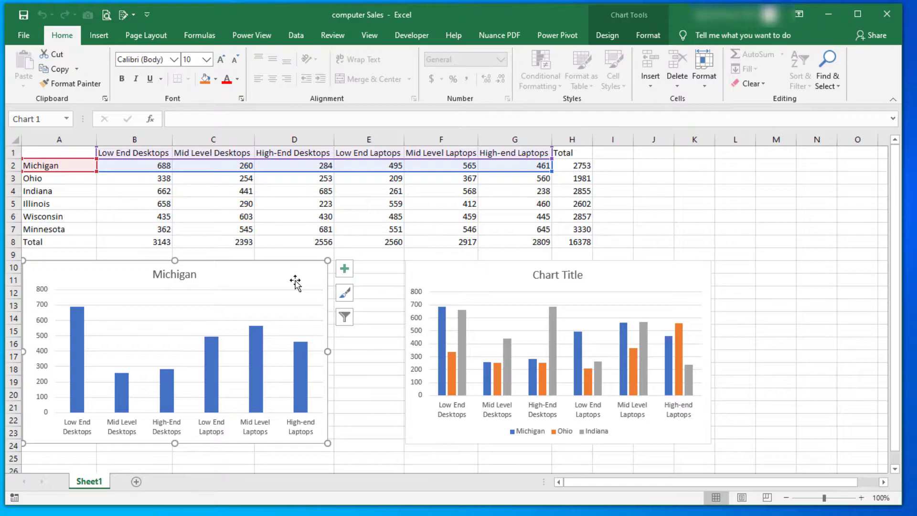
left_click(345, 270)
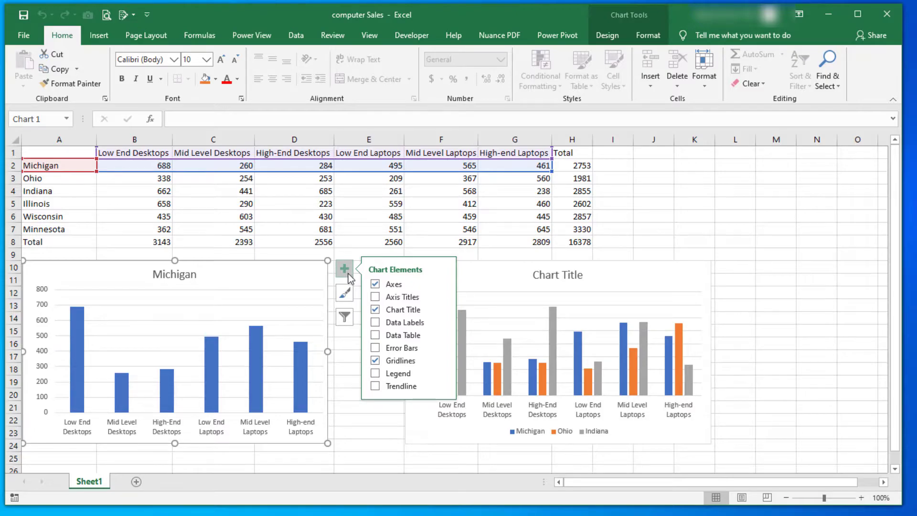
left_click(348, 296)
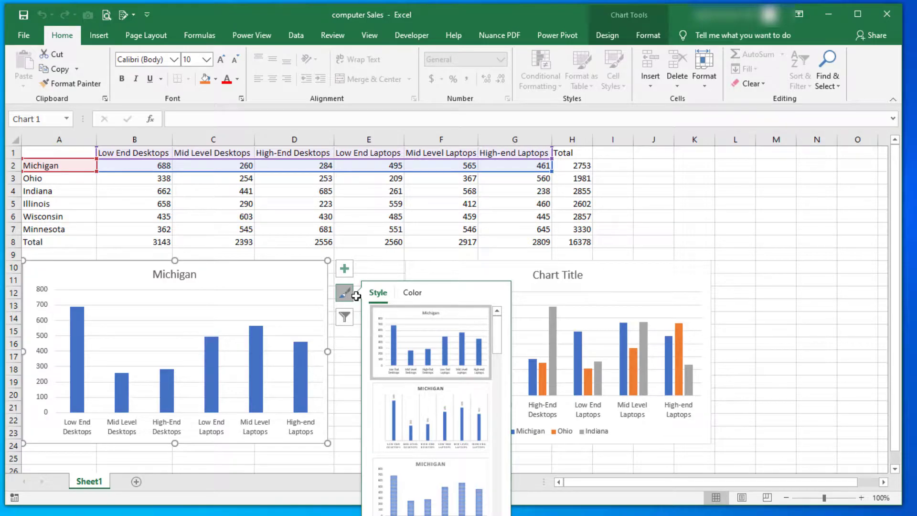
left_click(405, 293)
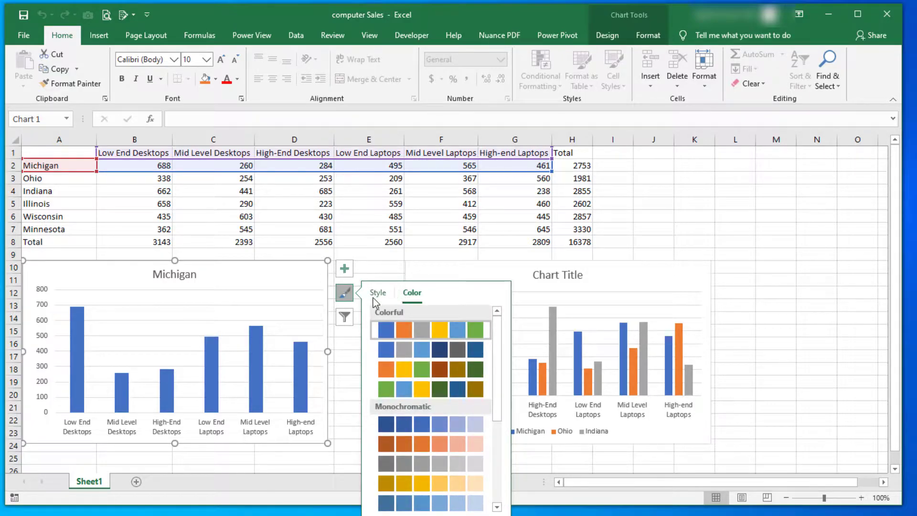
left_click(351, 319)
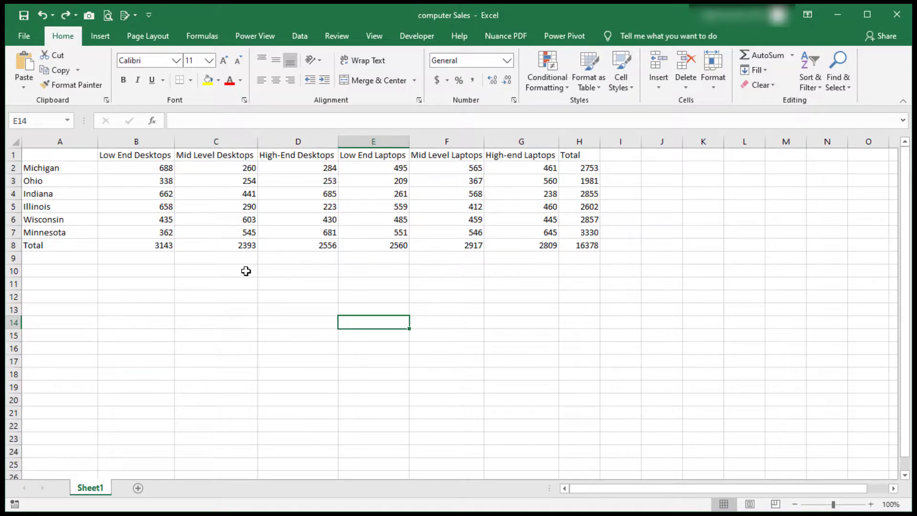
- Insert a 2-D clustered column chart of the Michigan sales from A1:G2 and place it below the table, starting at cell A10
left_click_drag(83, 153, 537, 165)
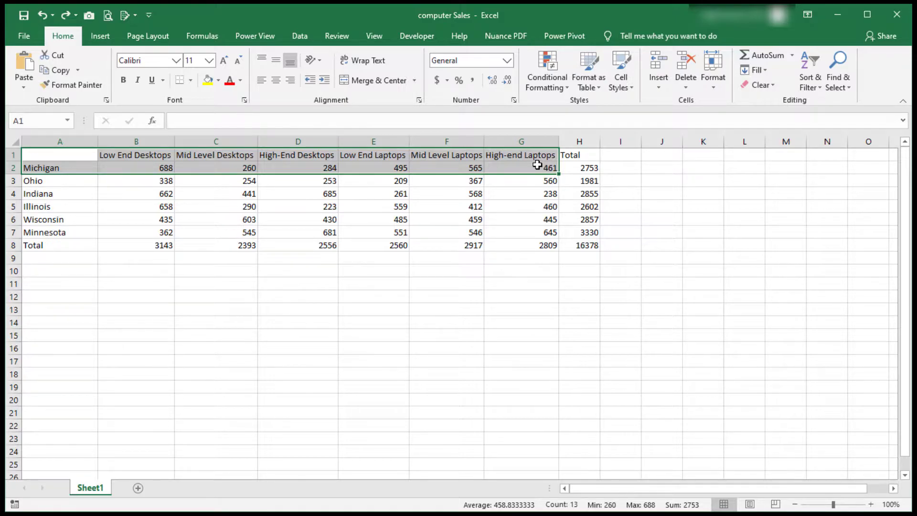
left_click(115, 41)
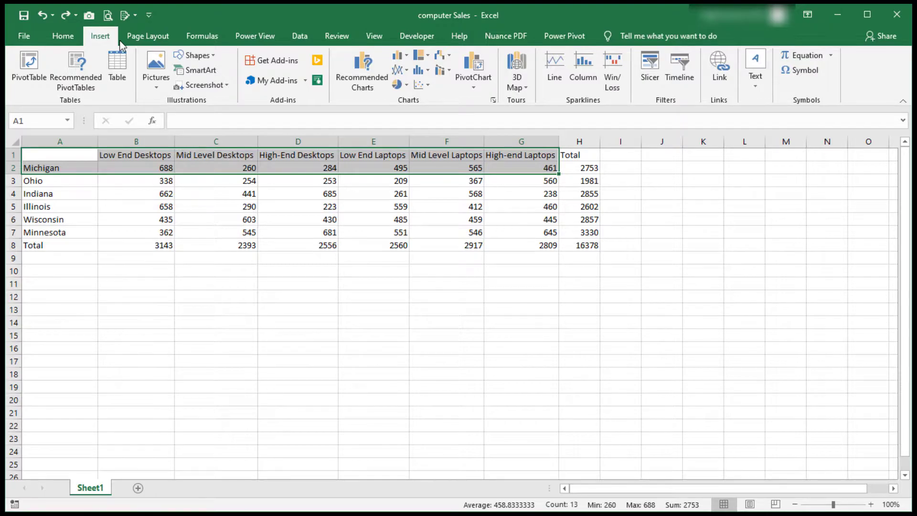
left_click(398, 56)
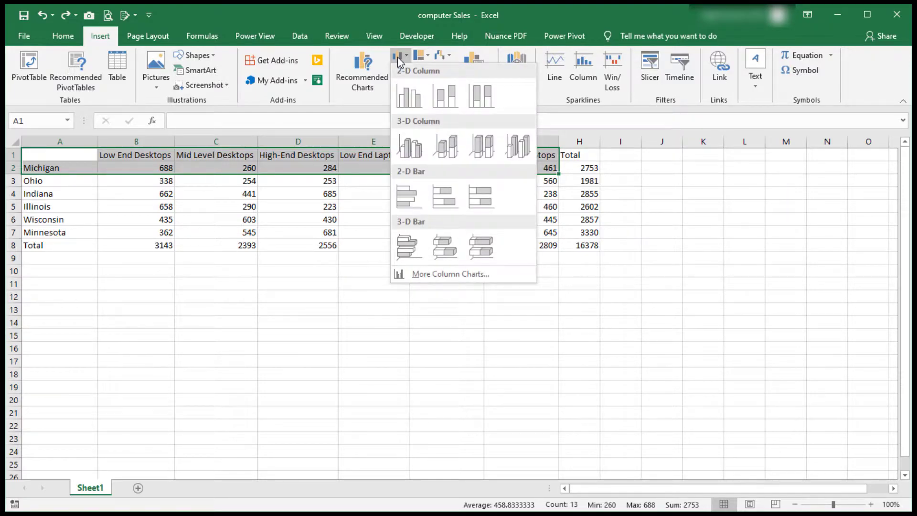
left_click(410, 96)
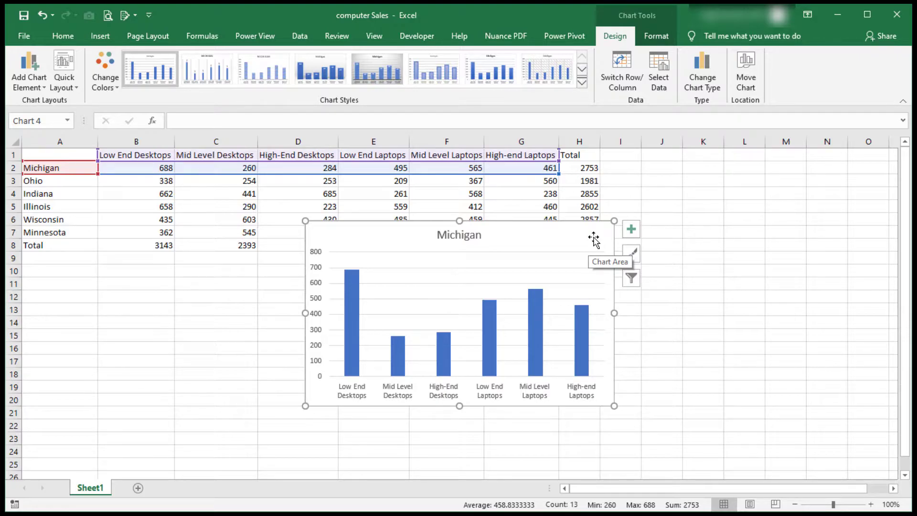
left_click_drag(593, 239, 311, 282)
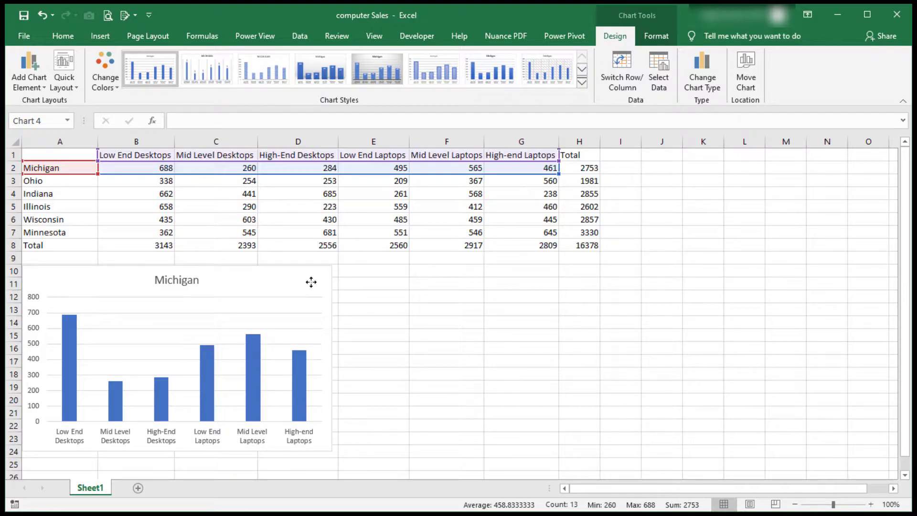
left_click_drag(311, 281, 312, 281)
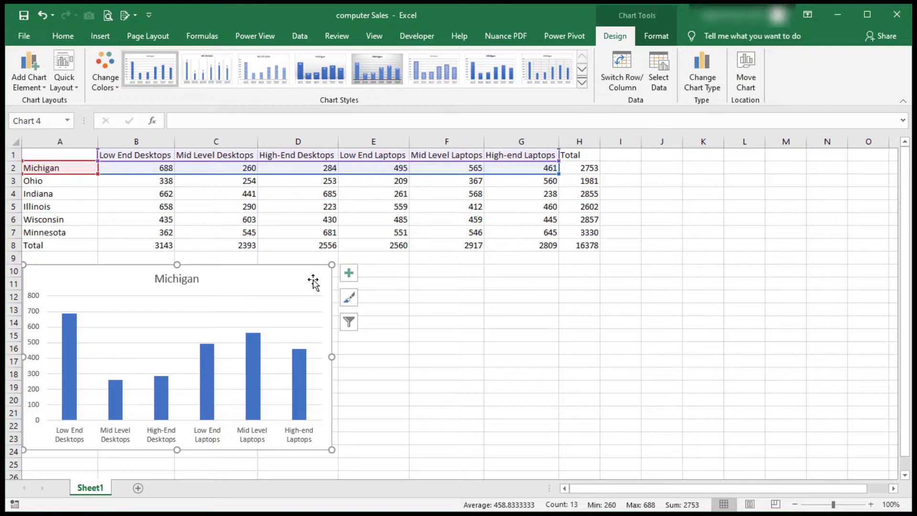
left_click(382, 322)
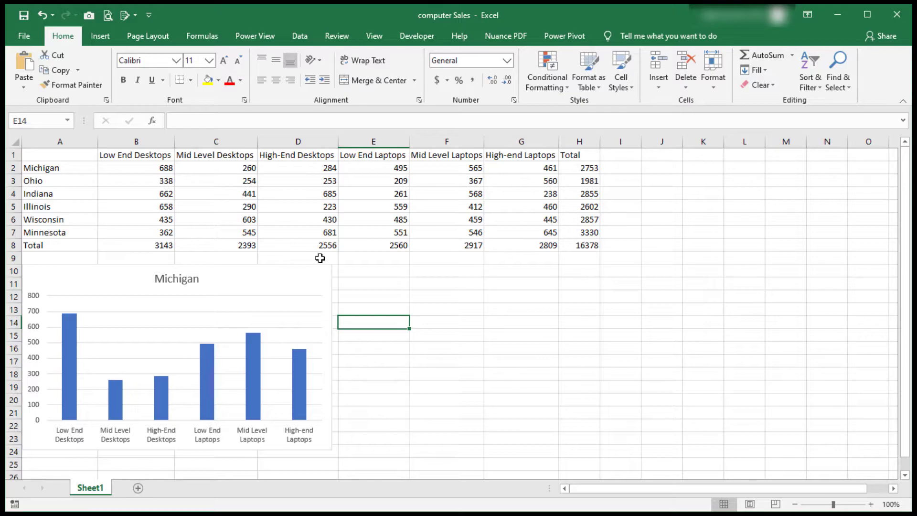
- Insert a 2-D clustered column chart of low-end desktop sales from A1:B7 and place it beside the Michigan chart, starting at cell F10
left_click_drag(83, 158, 116, 234)
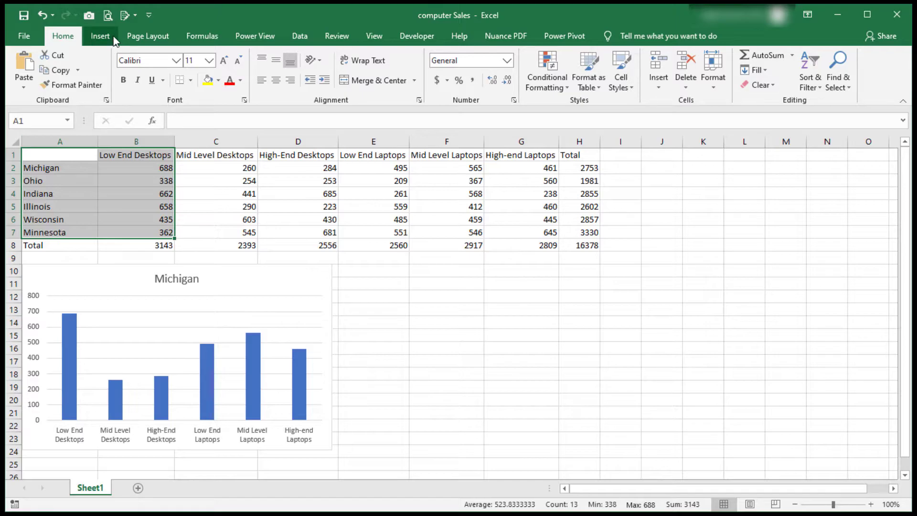
left_click(101, 36)
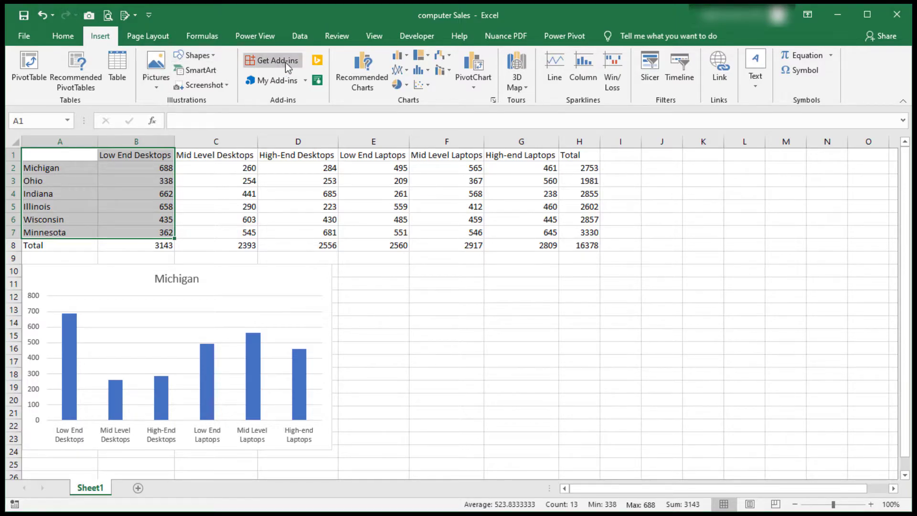
left_click(401, 56)
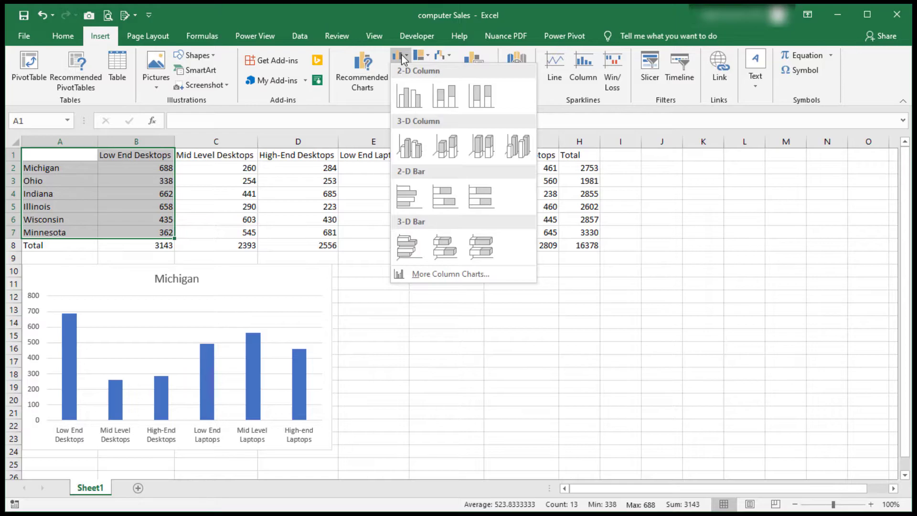
left_click(421, 95)
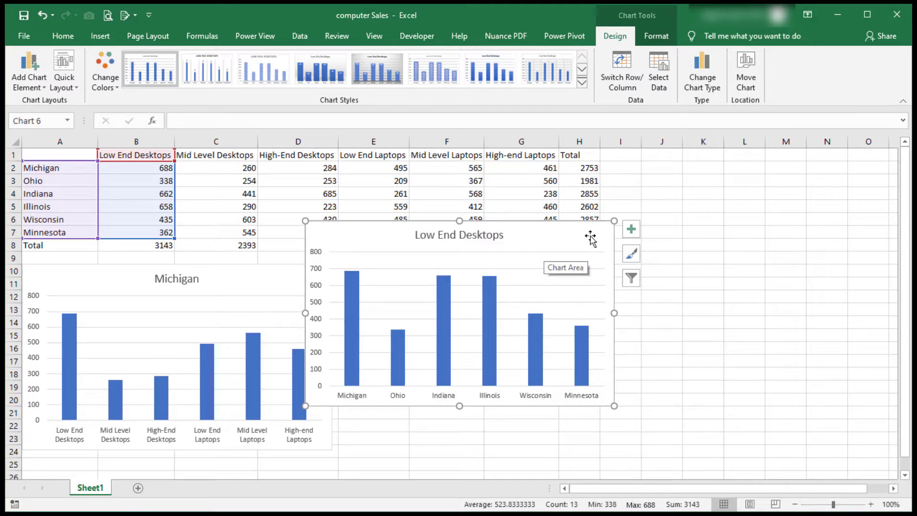
left_click_drag(590, 237, 694, 279)
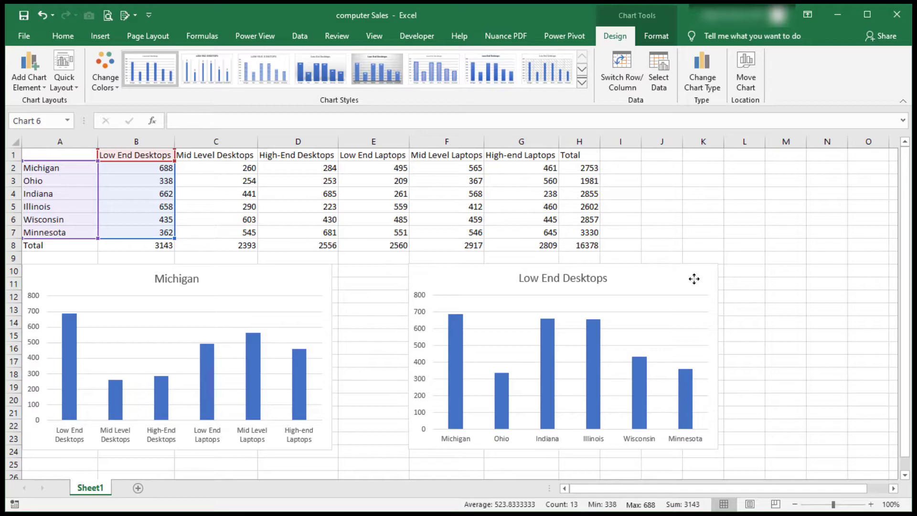
left_click_drag(694, 279, 694, 279)
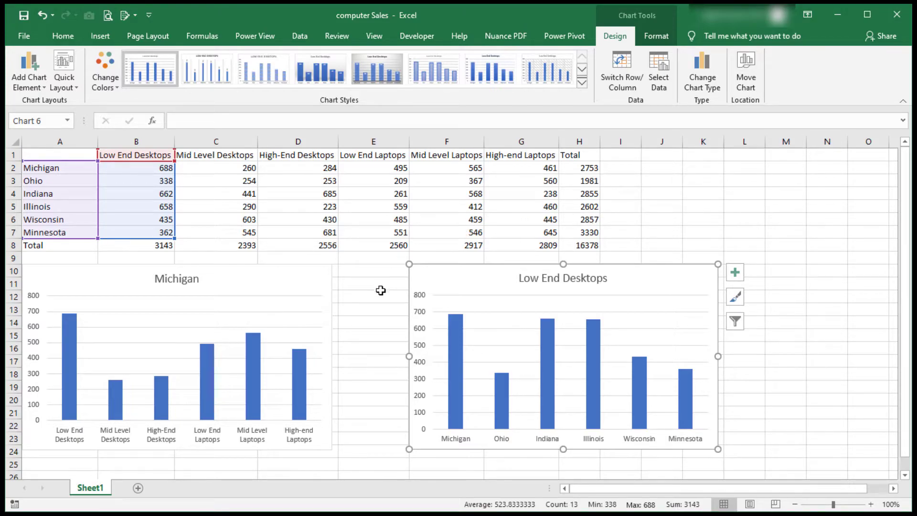
left_click(374, 321)
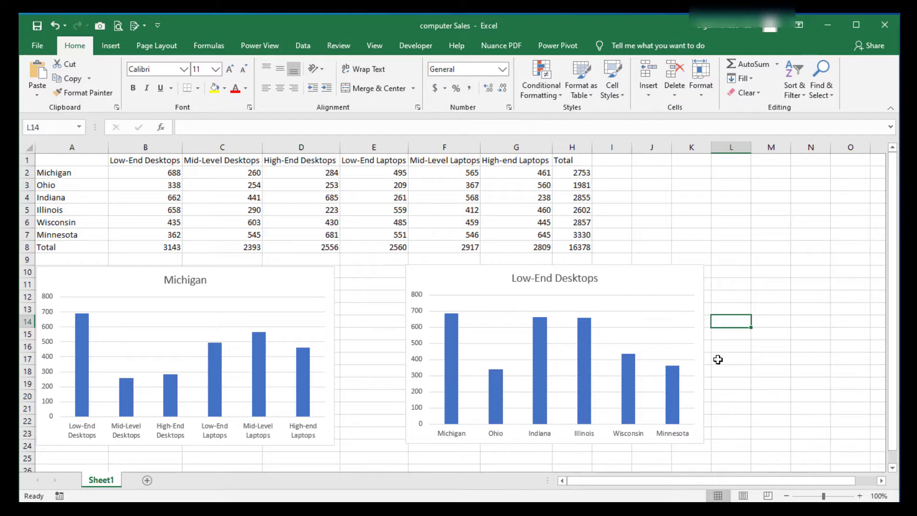
- Delete the Michigan chart and the Low-End Desktops chart from the sheet
left_click(291, 287)
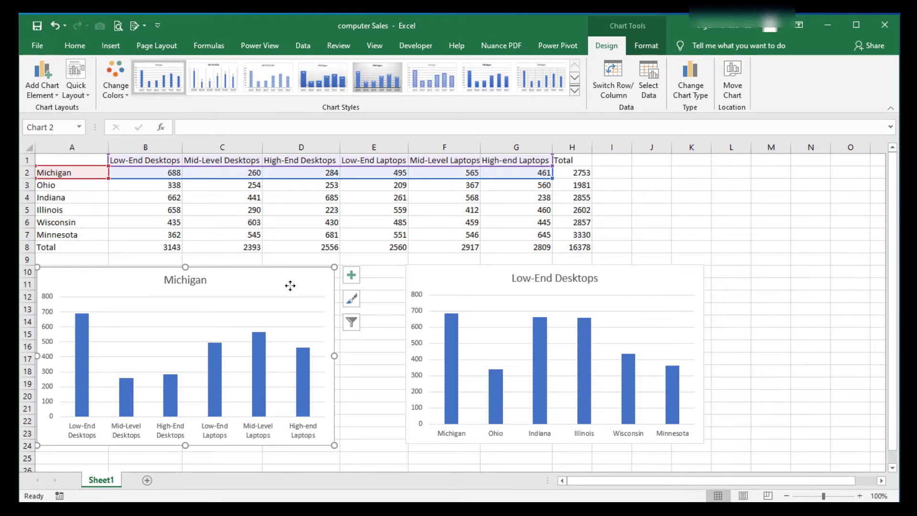
key("Delete")
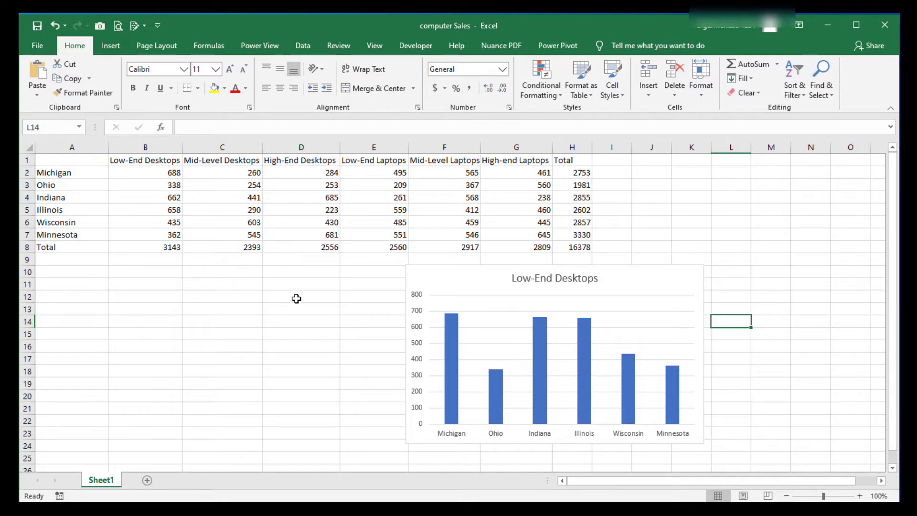
left_click(641, 286)
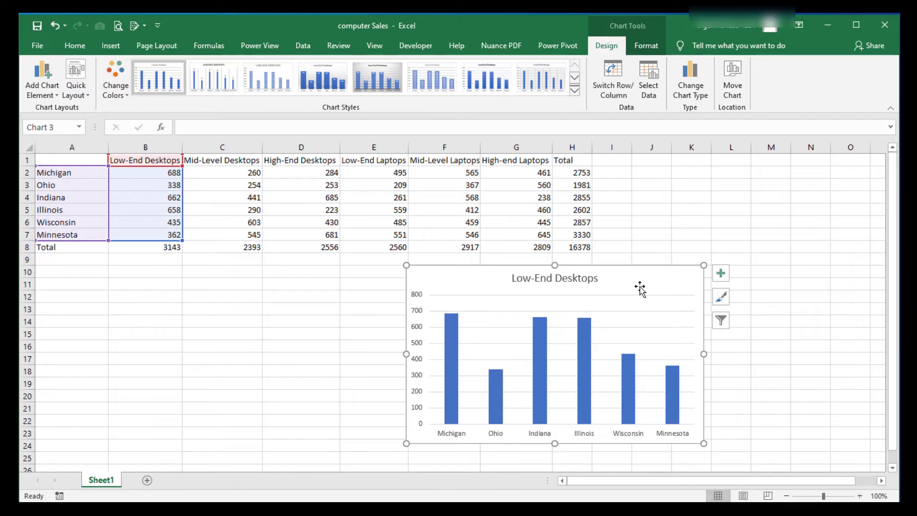
key("Delete")
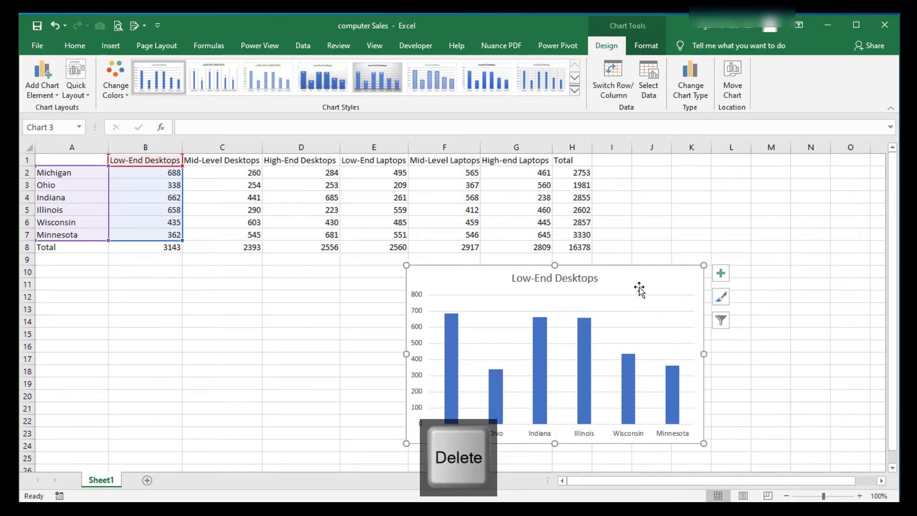
key("Delete")
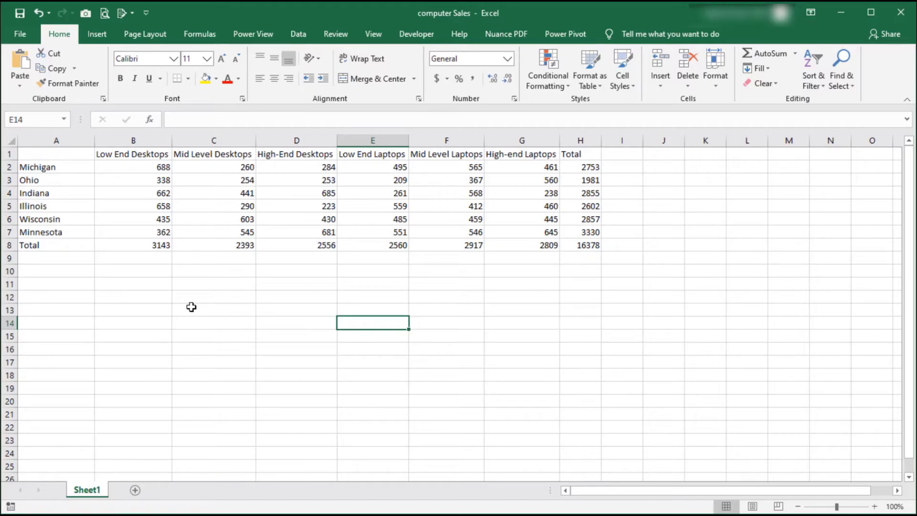
- Insert a 2-D clustered column chart of low-end and mid-level desktop sales from A1:C7 and place it below the table, starting at cell A10
left_click_drag(70, 154, 199, 230)
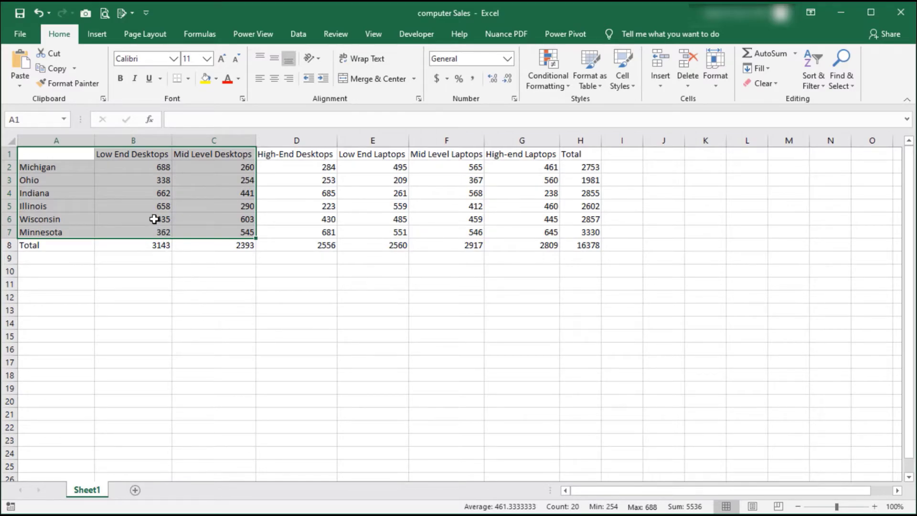
left_click(97, 34)
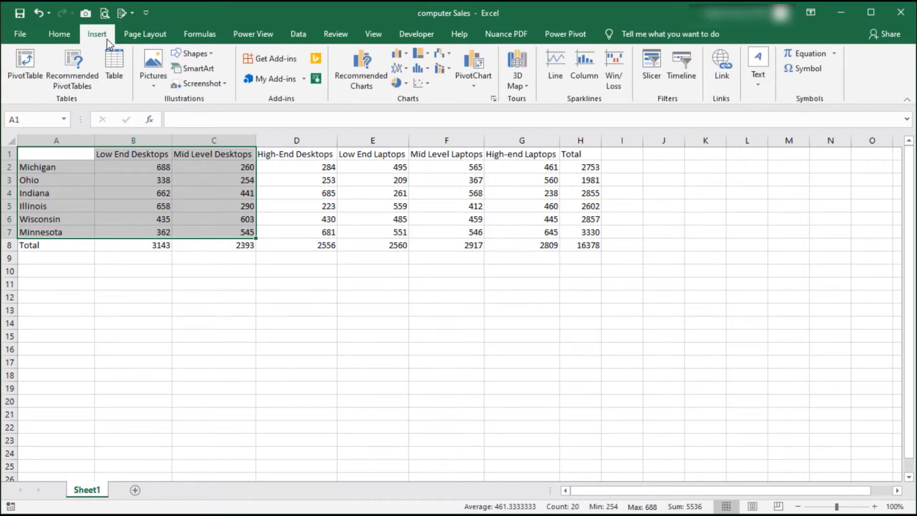
left_click(397, 56)
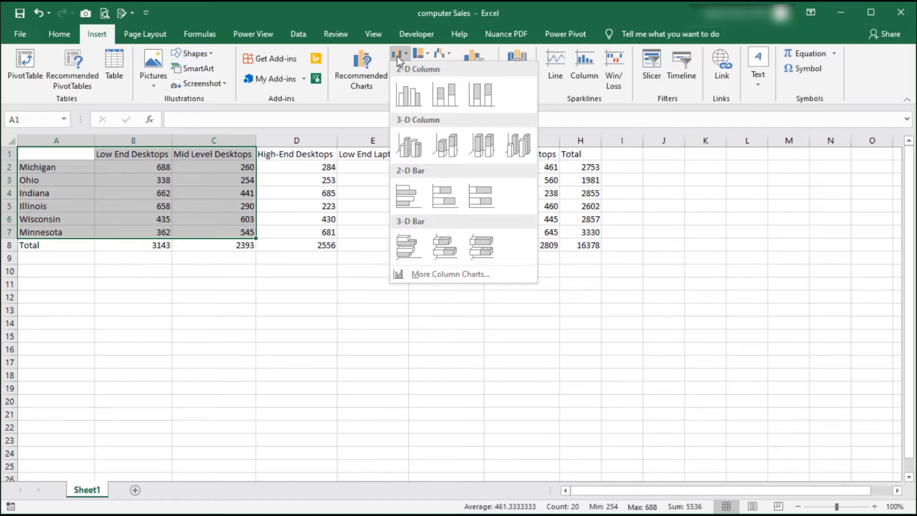
left_click(410, 95)
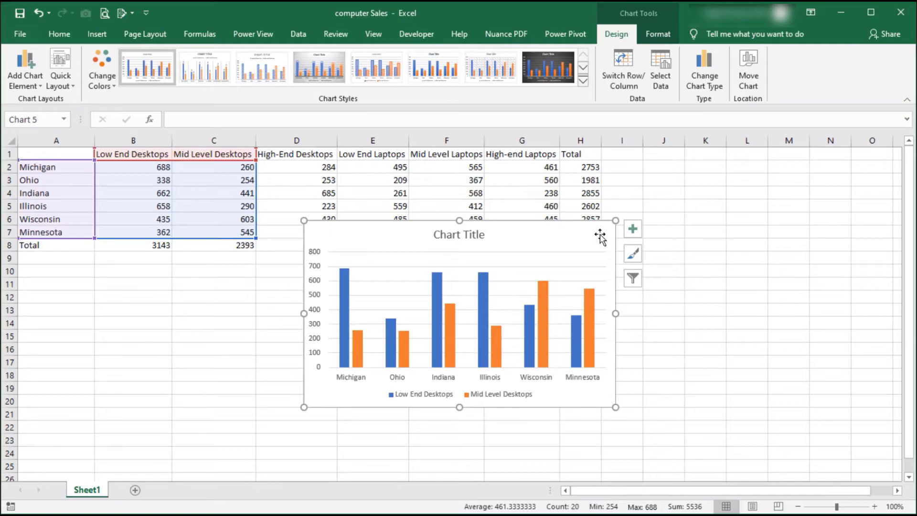
left_click_drag(600, 235, 315, 280)
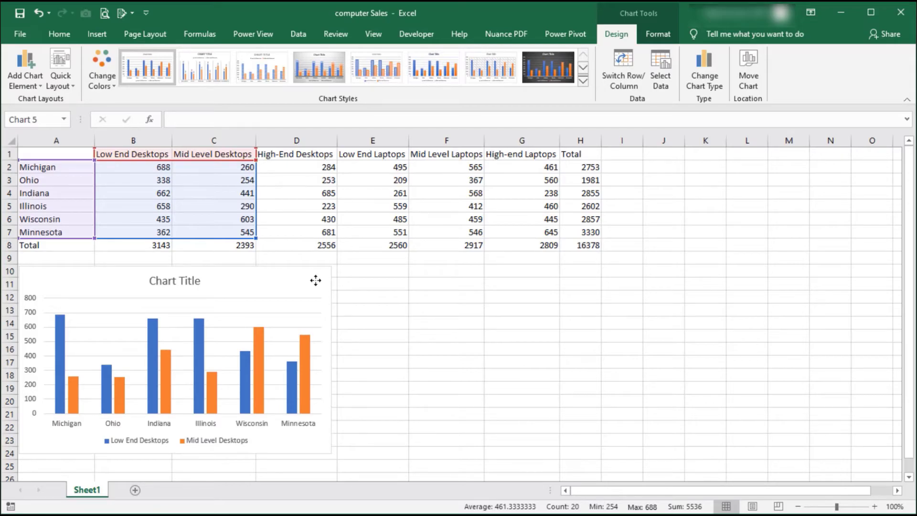
left_click_drag(315, 280, 315, 280)
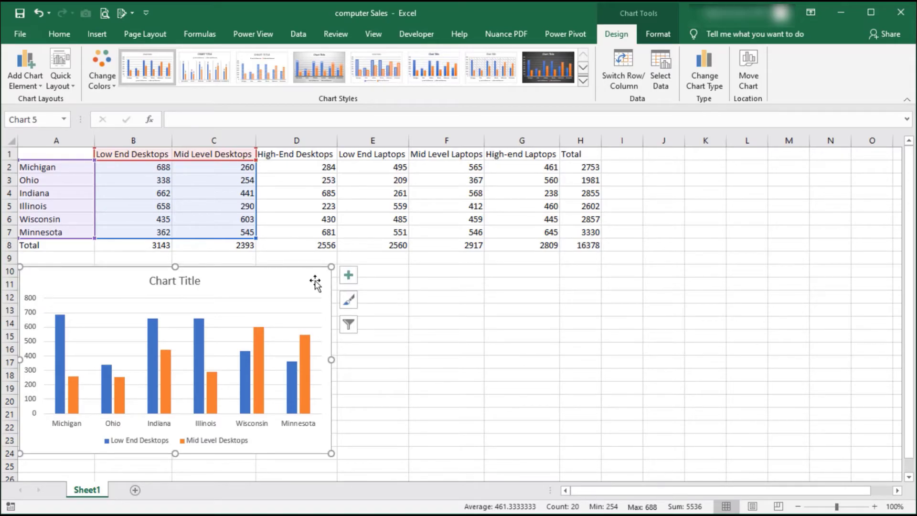
left_click(377, 323)
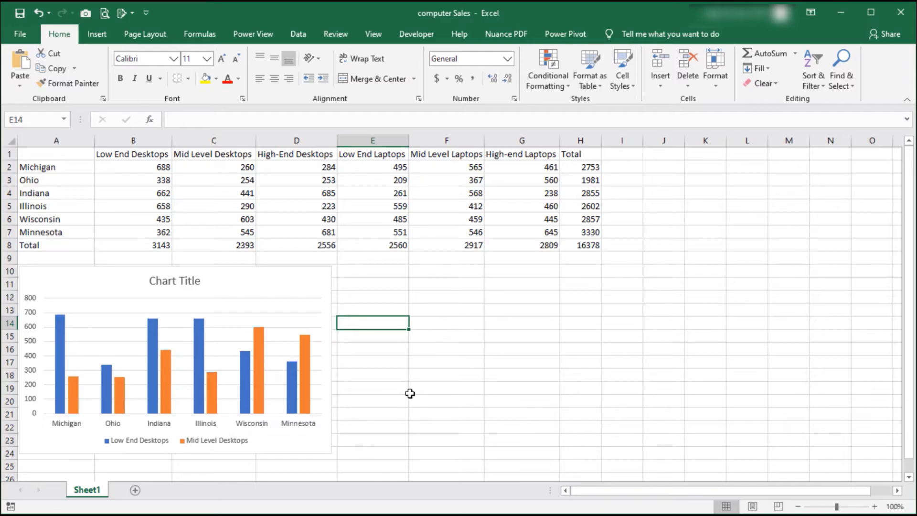
- Change the column chart's title to "Computer Sales By State"
triple_click(198, 282)
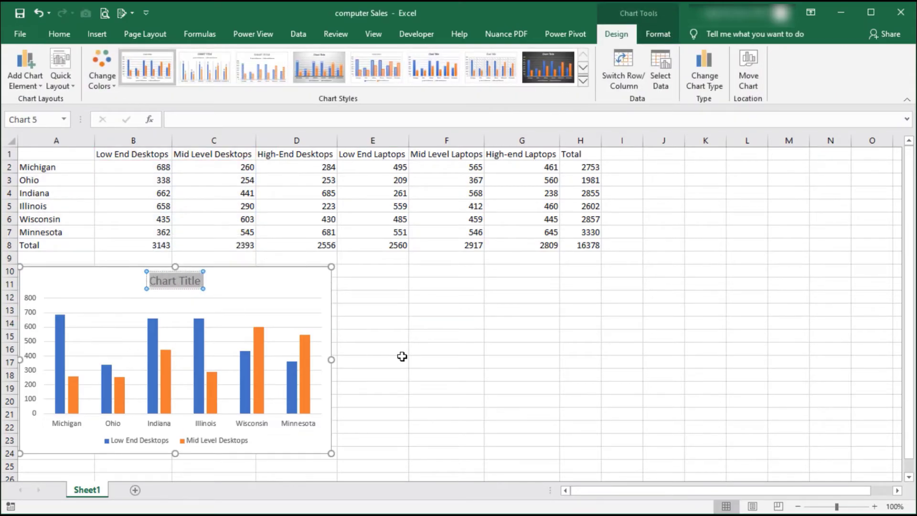
type("Computer Sa")
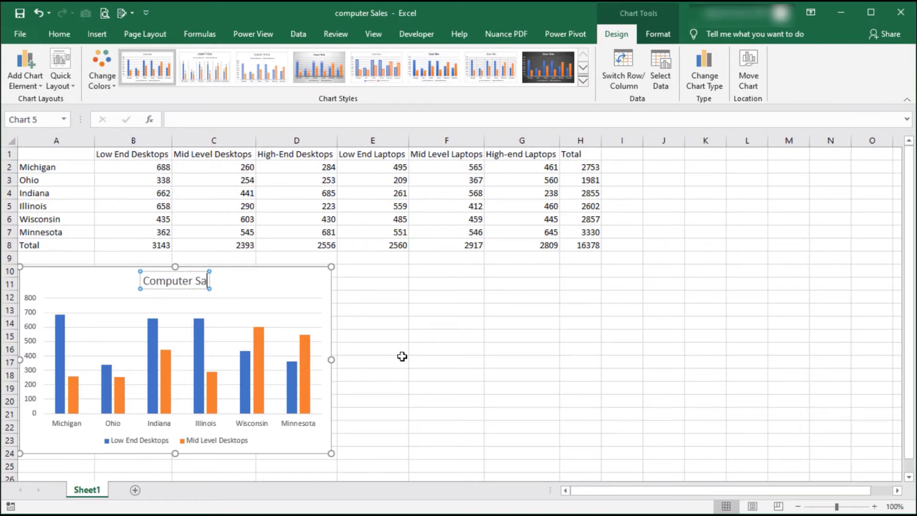
type("les By State")
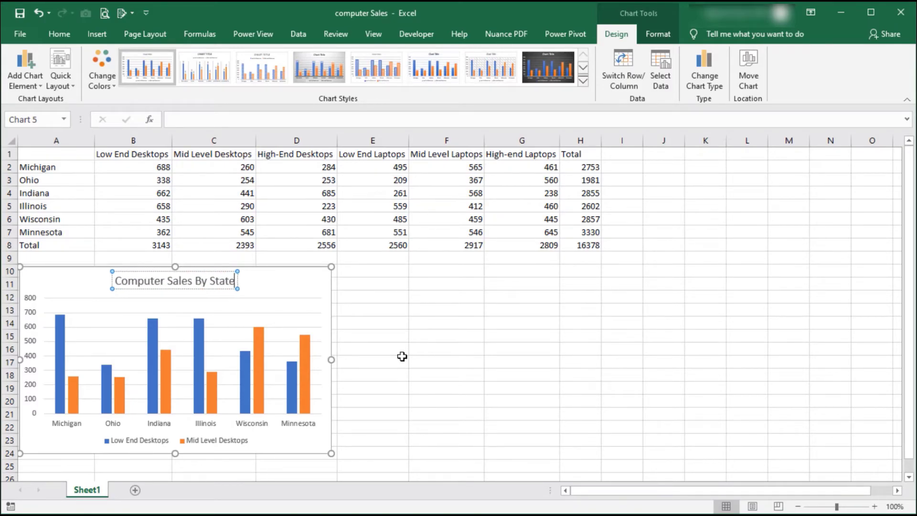
left_click(392, 357)
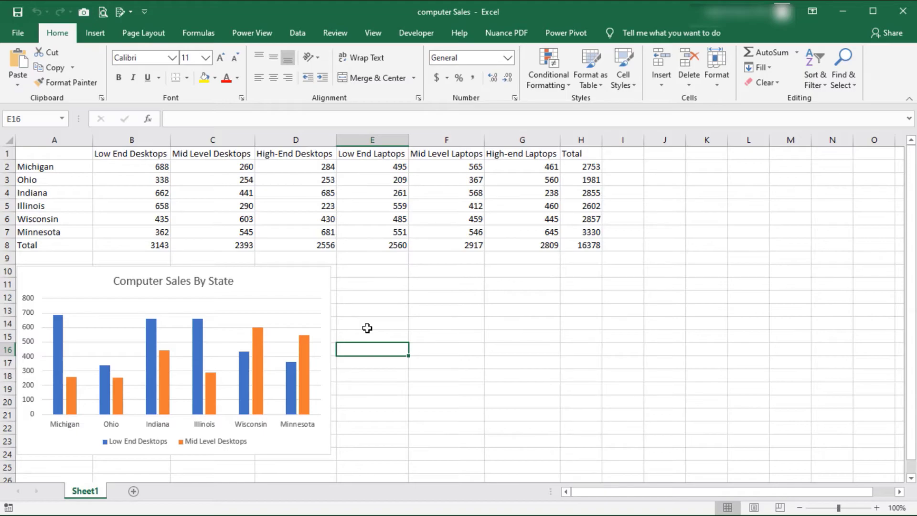
- Insert a 2-D clustered column chart of Michigan and Ohio sales from A1:G3 and place it beside the state chart, starting at cell F10
left_click_drag(73, 156, 535, 173)
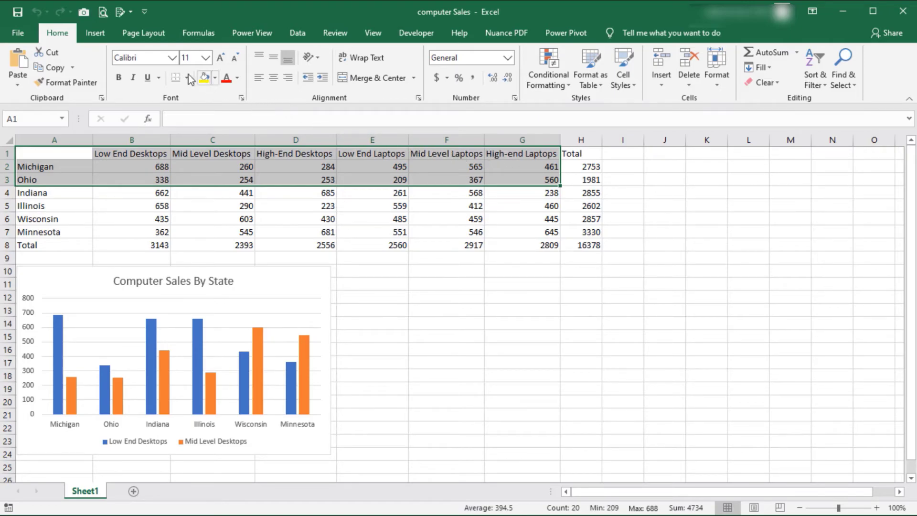
left_click(109, 40)
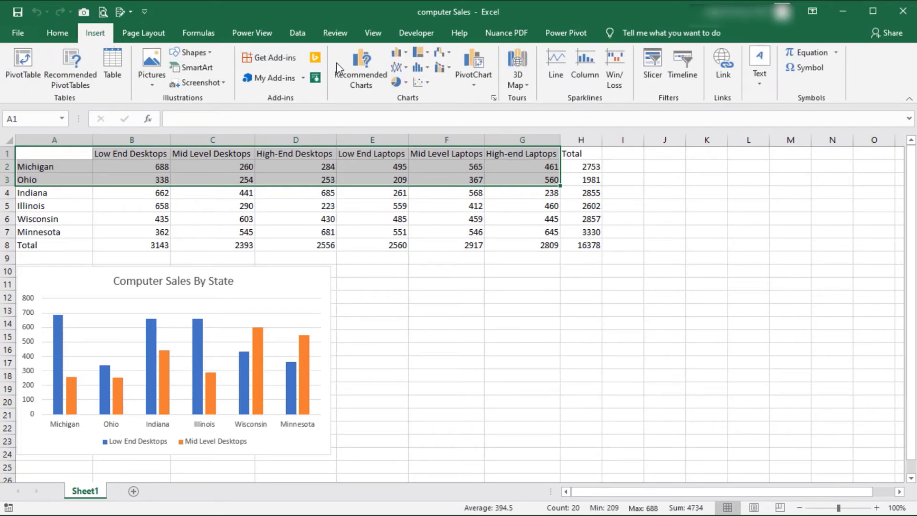
left_click(395, 54)
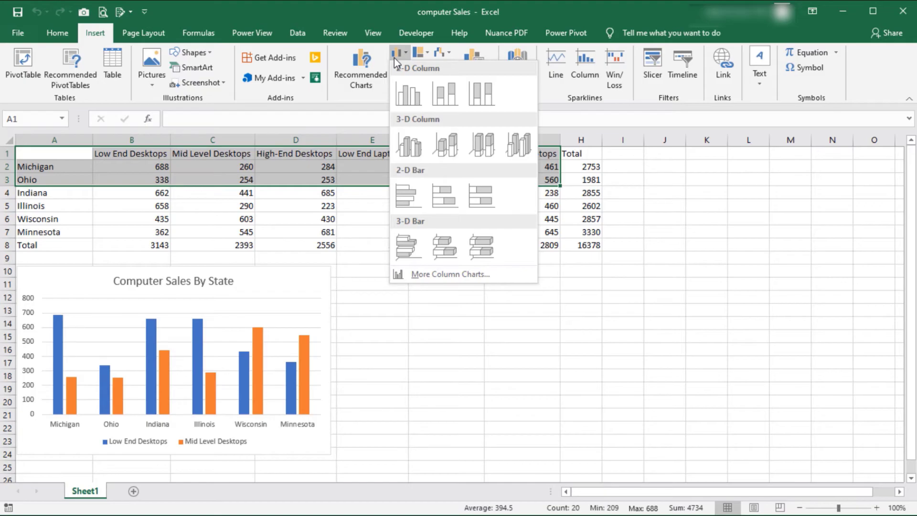
left_click(405, 85)
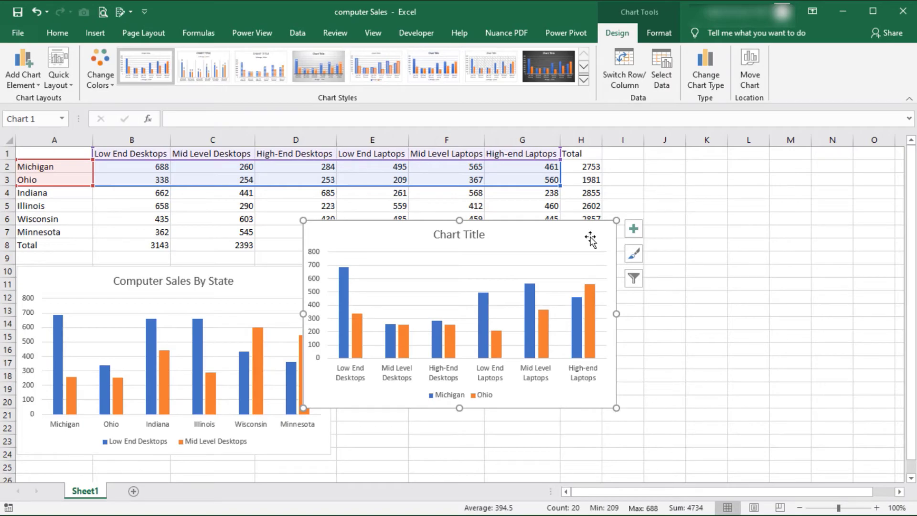
left_click_drag(590, 239, 697, 283)
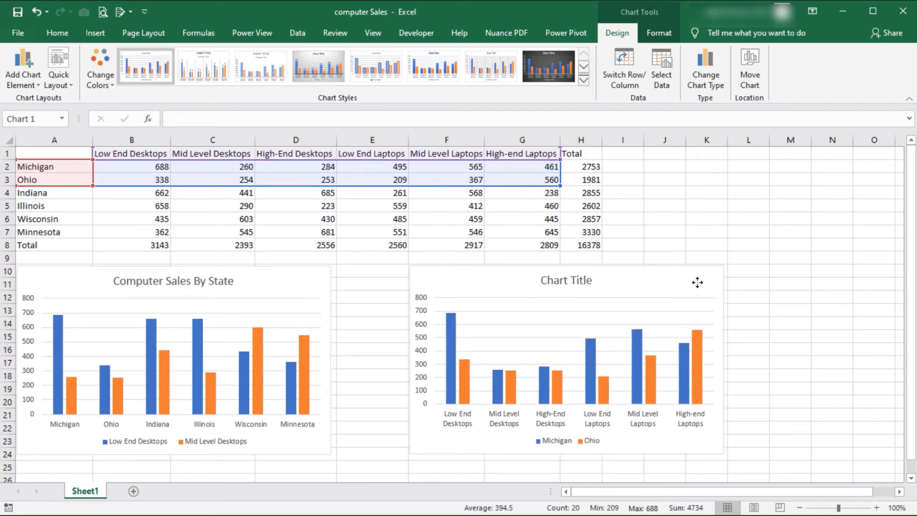
left_click_drag(697, 282, 697, 283)
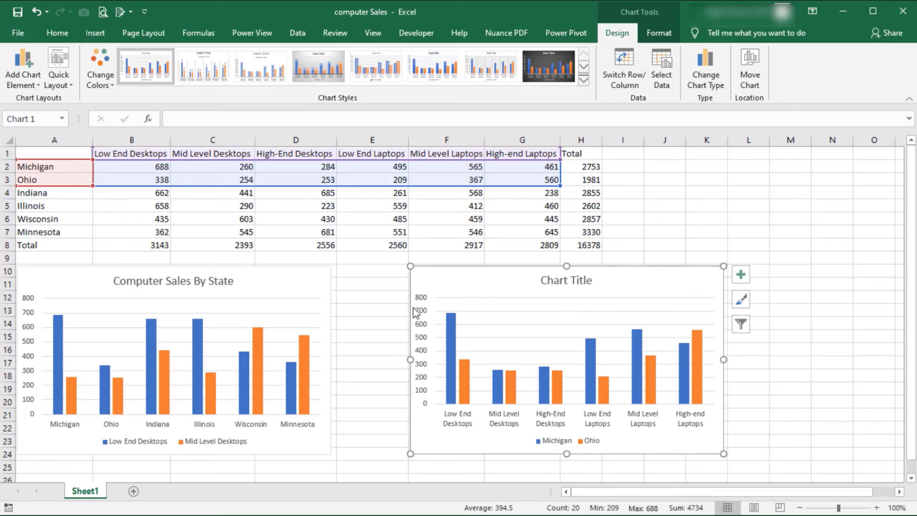
left_click(368, 321)
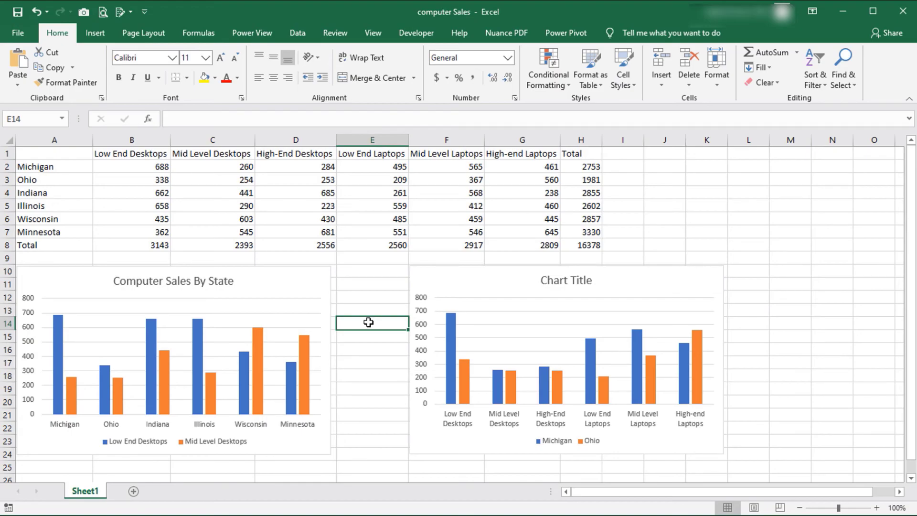
- Change the title of the Michigan and Ohio column chart to "Computer Sales By Computer Type"
left_click(590, 281)
triple_click(582, 281)
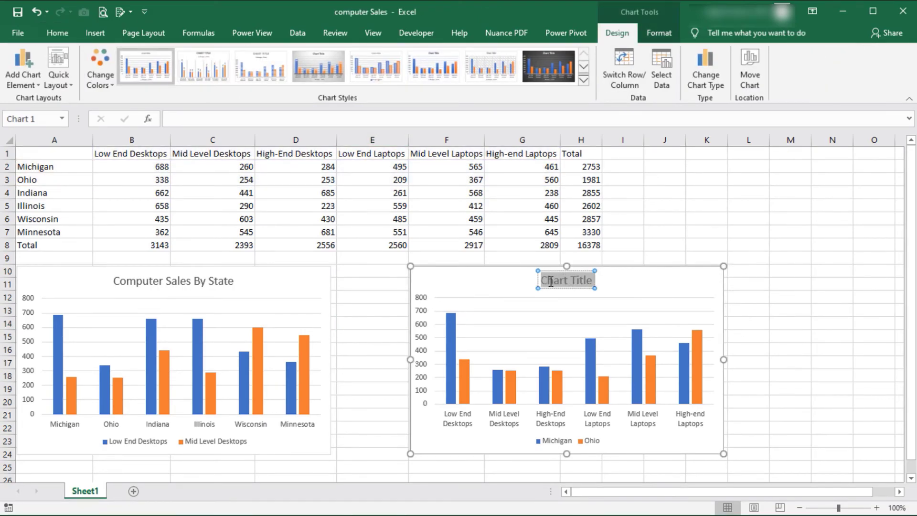
type("Com")
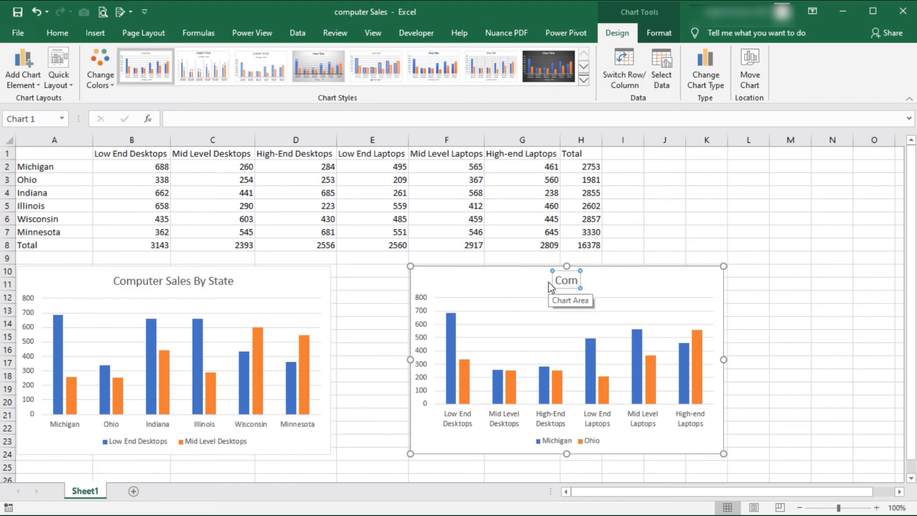
type("puter Sales By Computer Type")
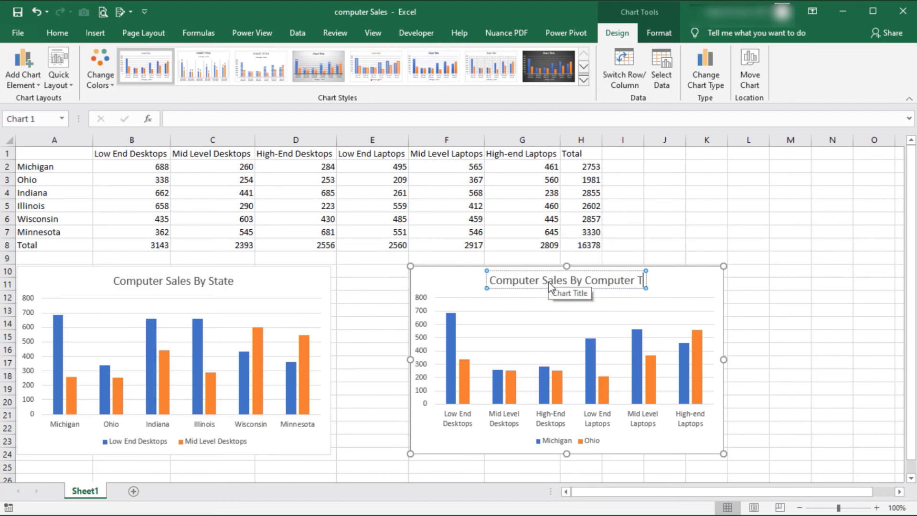
left_click(385, 367)
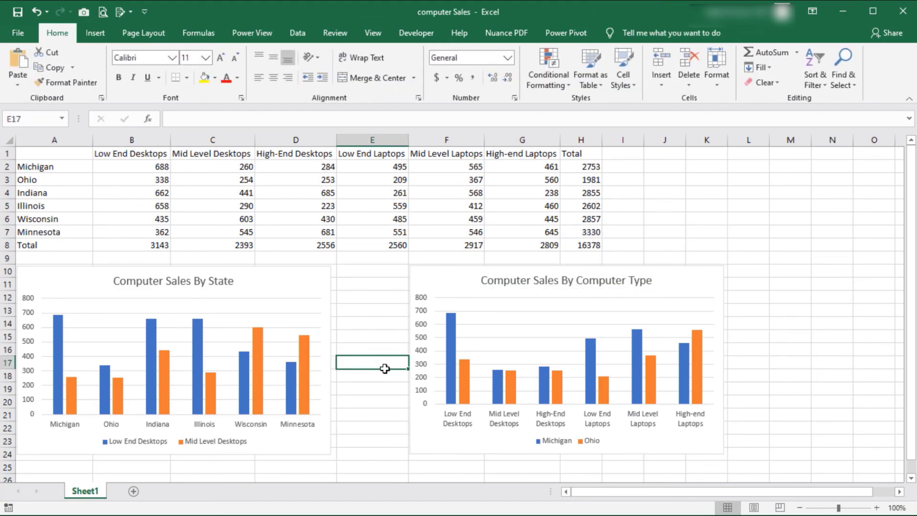